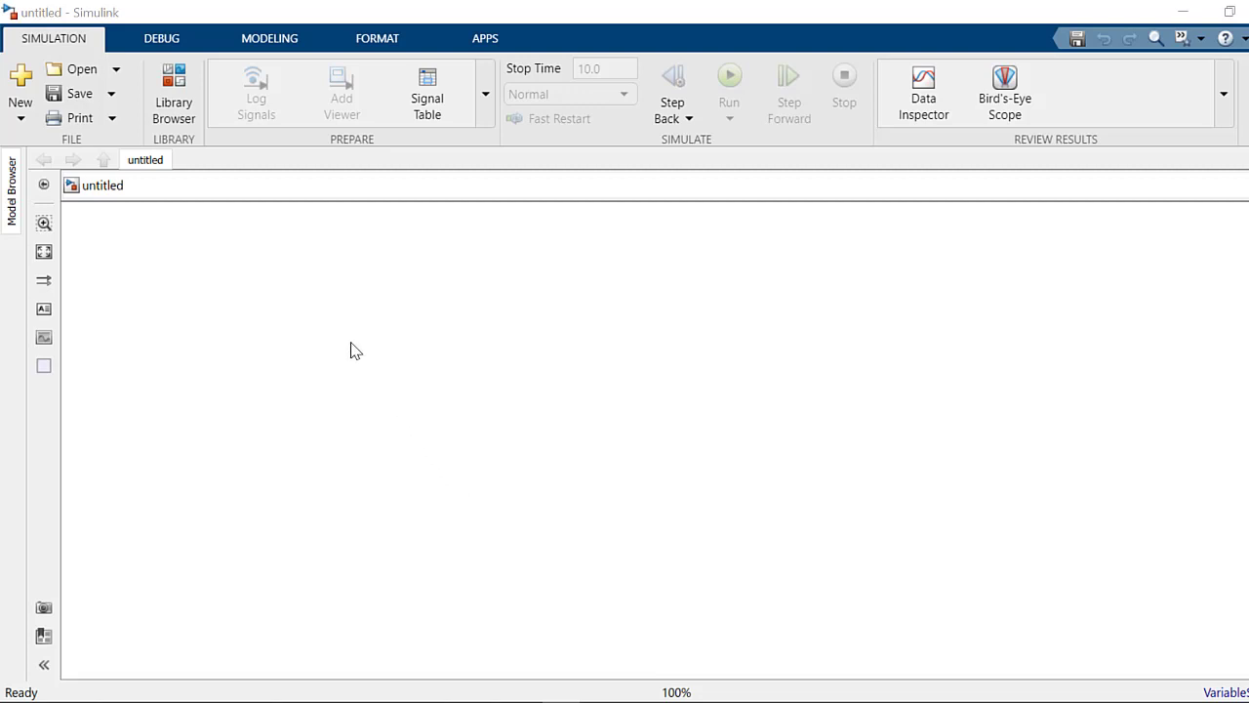
Open the Library Browser and show the Automated Driving Toolbox's Simulation 3D blocks
{"action": "left_click", "coordinate": [178, 113]}
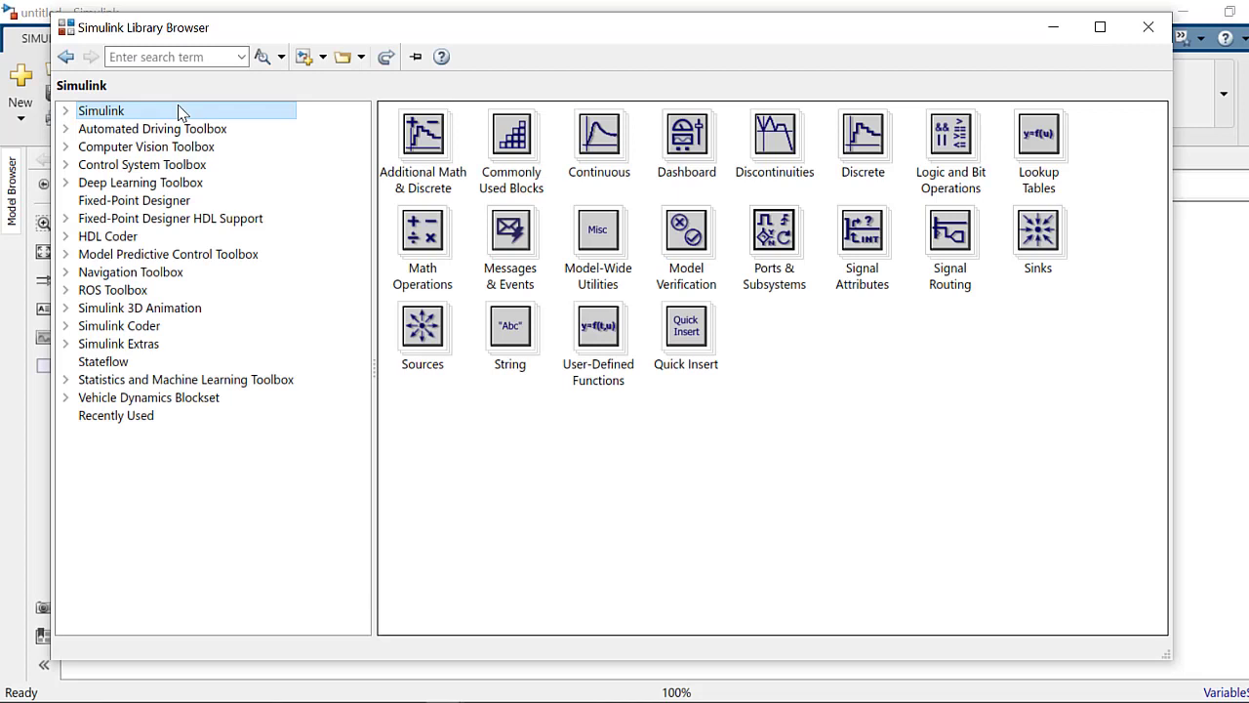
{"action": "left_click", "coordinate": [70, 129]}
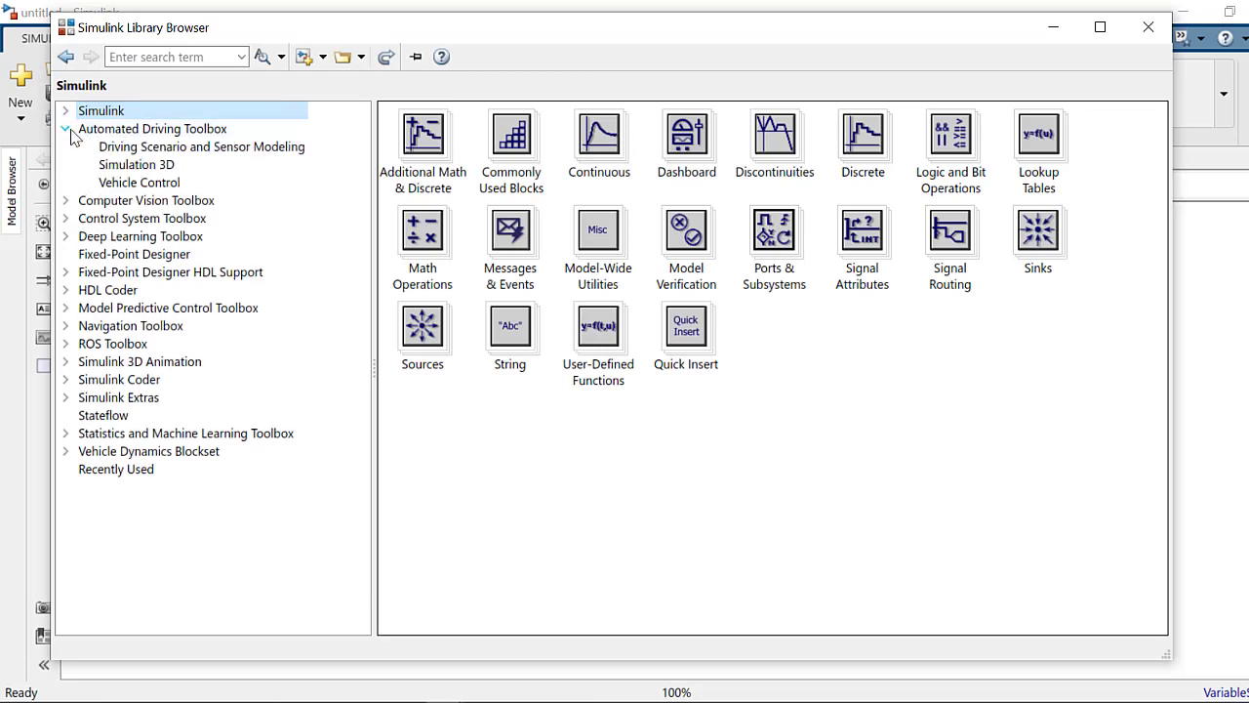
{"action": "left_click", "coordinate": [117, 166]}
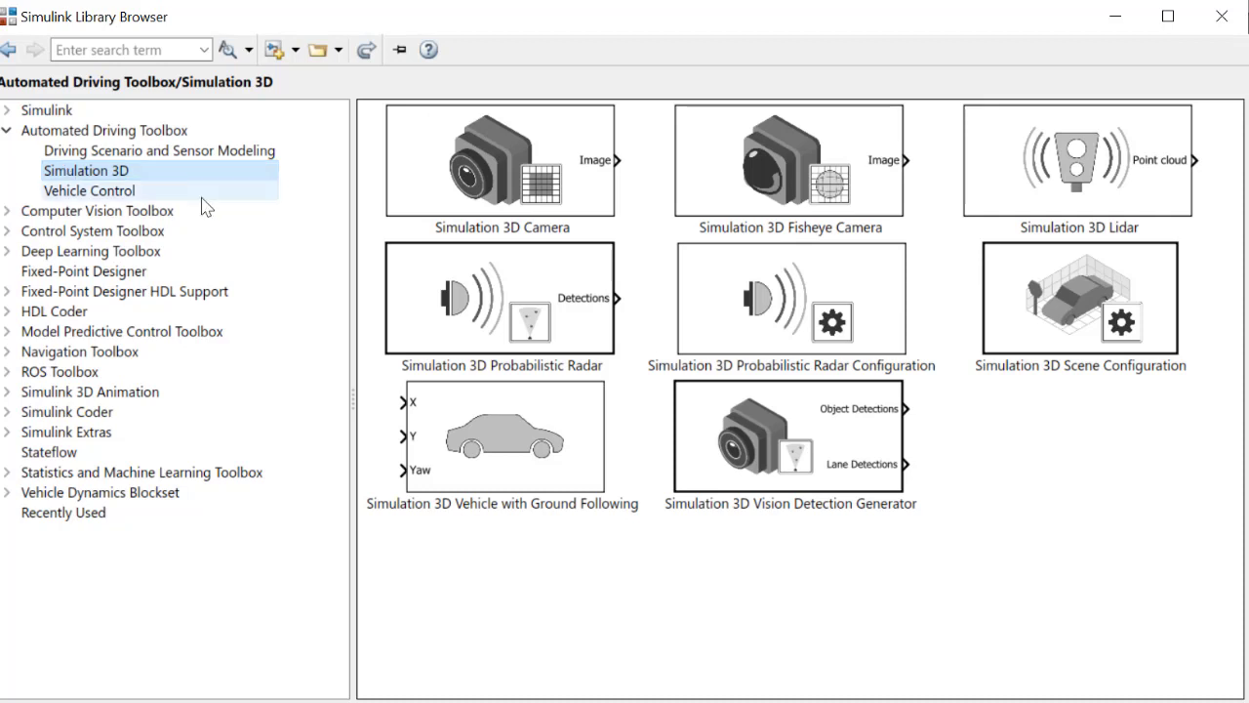
Check the Scene Configuration block's available scenes, then run the model to test the scene
{"action": "left_click", "coordinate": [1037, 288]}
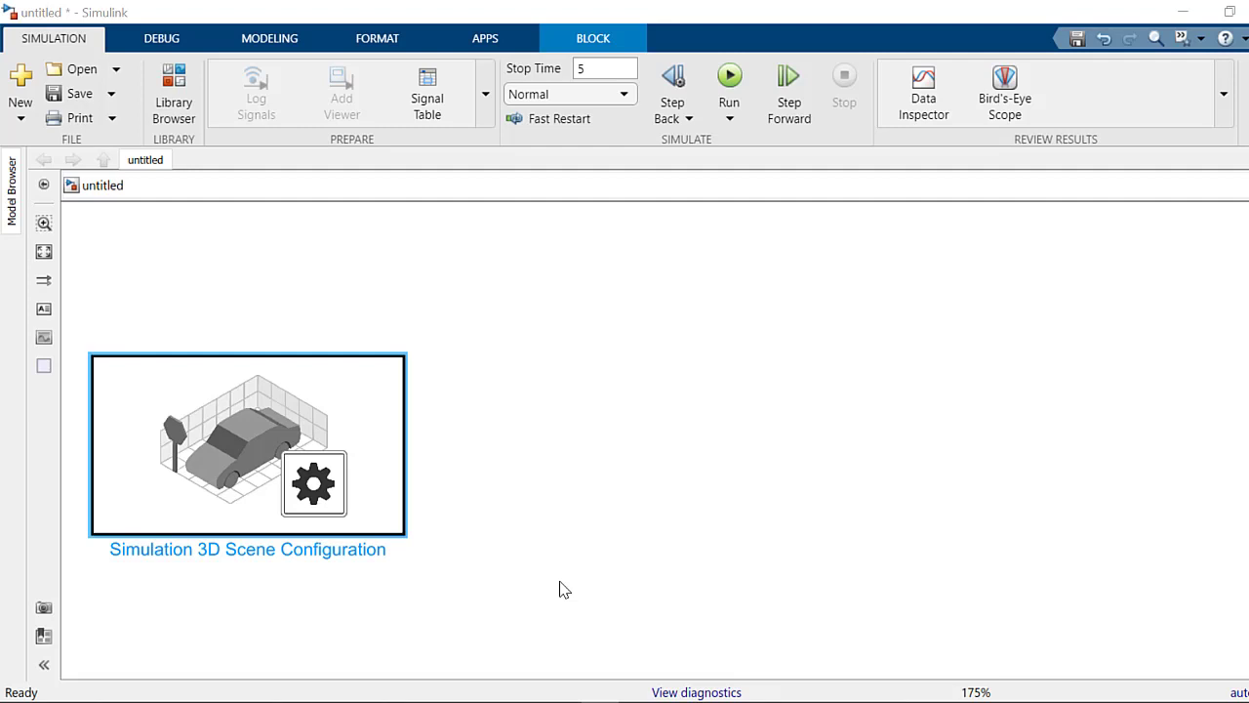
{"action": "double_click", "coordinate": [384, 470]}
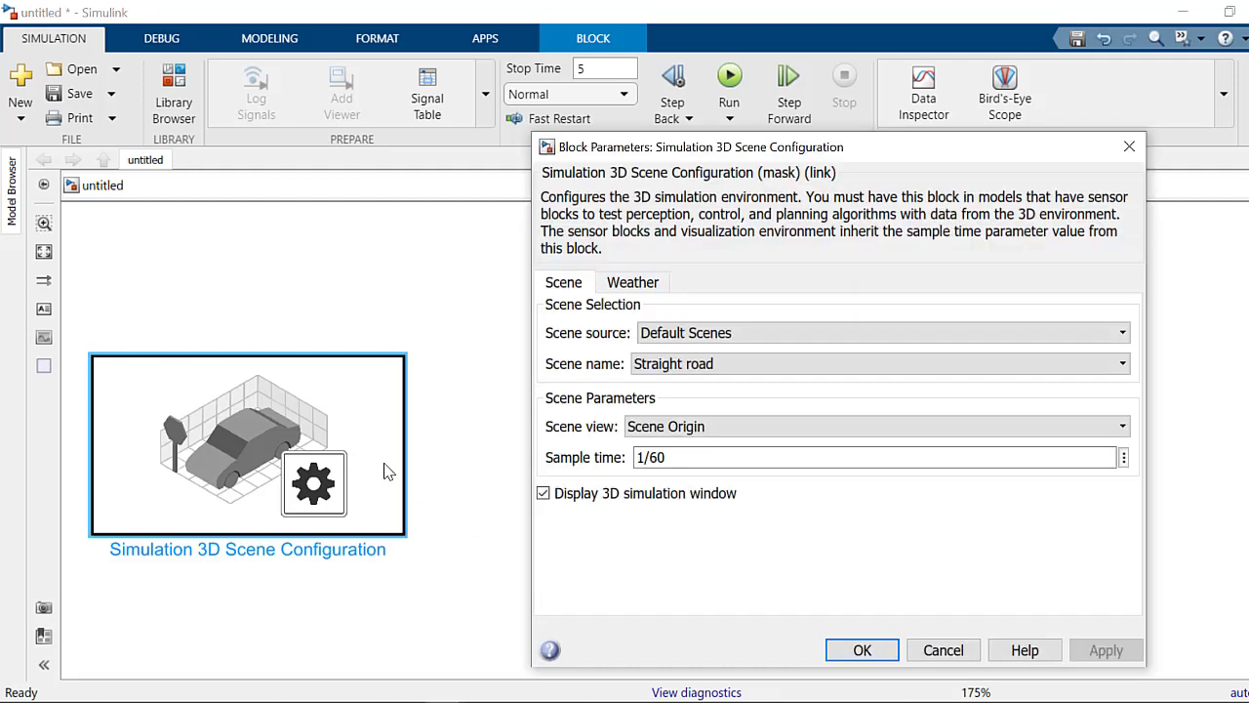
{"action": "left_click", "coordinate": [740, 371]}
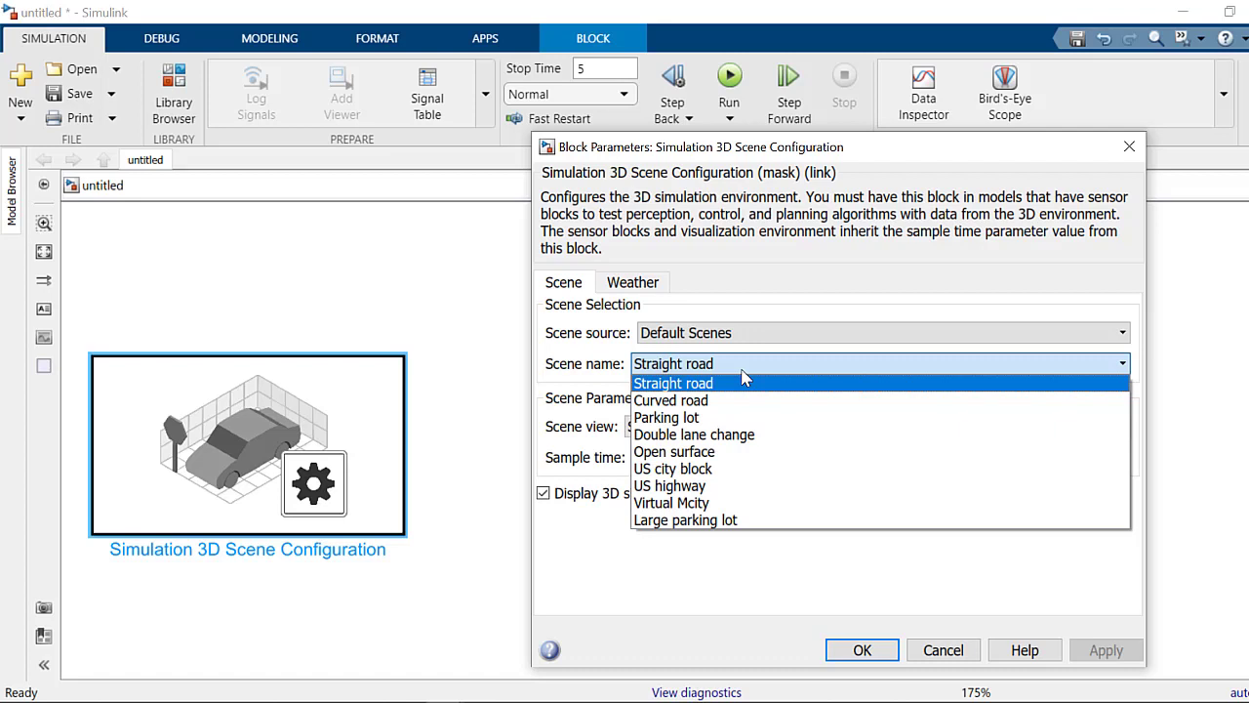
{"action": "left_click", "coordinate": [742, 383]}
{"action": "key", "text": "Return"}
{"action": "left_click", "coordinate": [728, 78]}
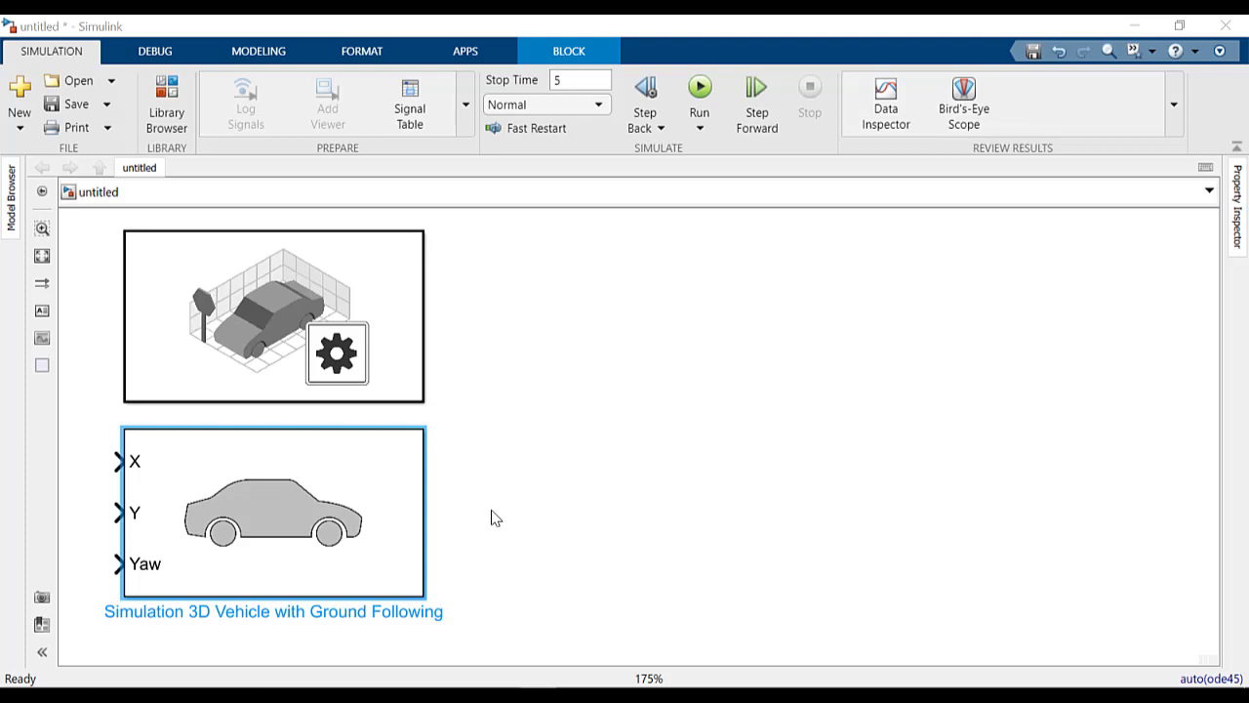
Review the vehicle block's settings, then close them and start simulating
{"action": "double_click", "coordinate": [405, 509]}
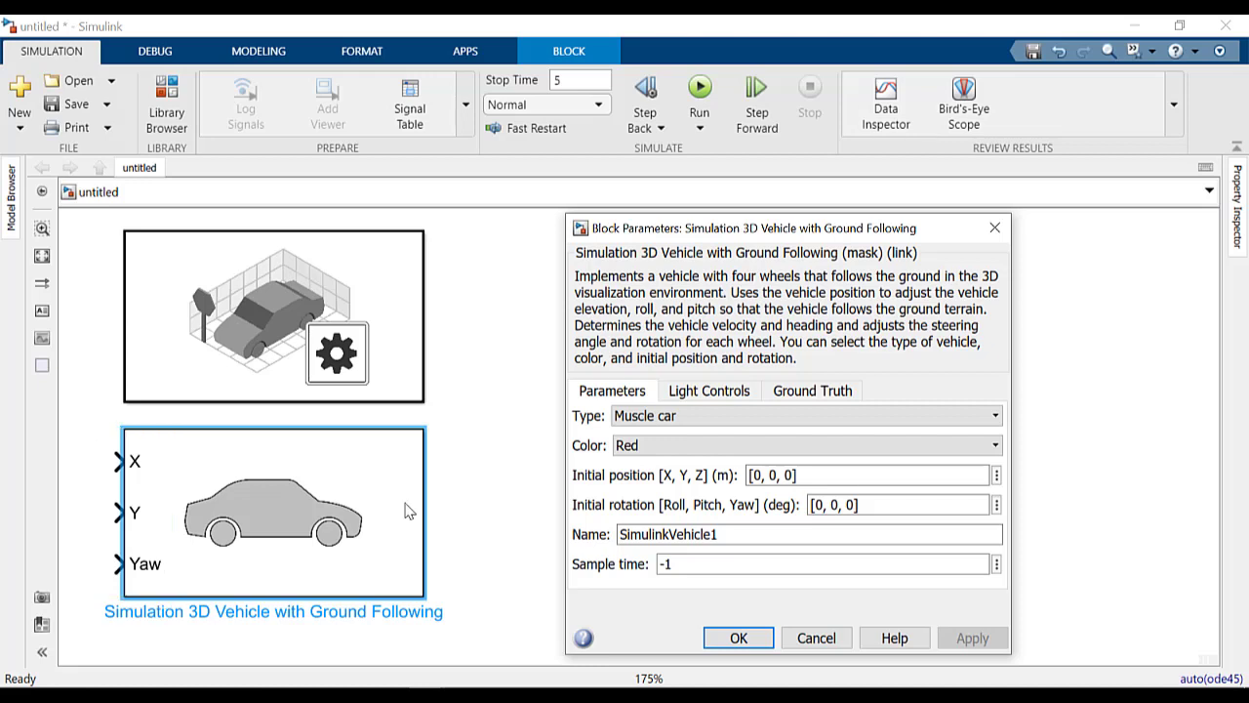
{"action": "left_click", "coordinate": [699, 88]}
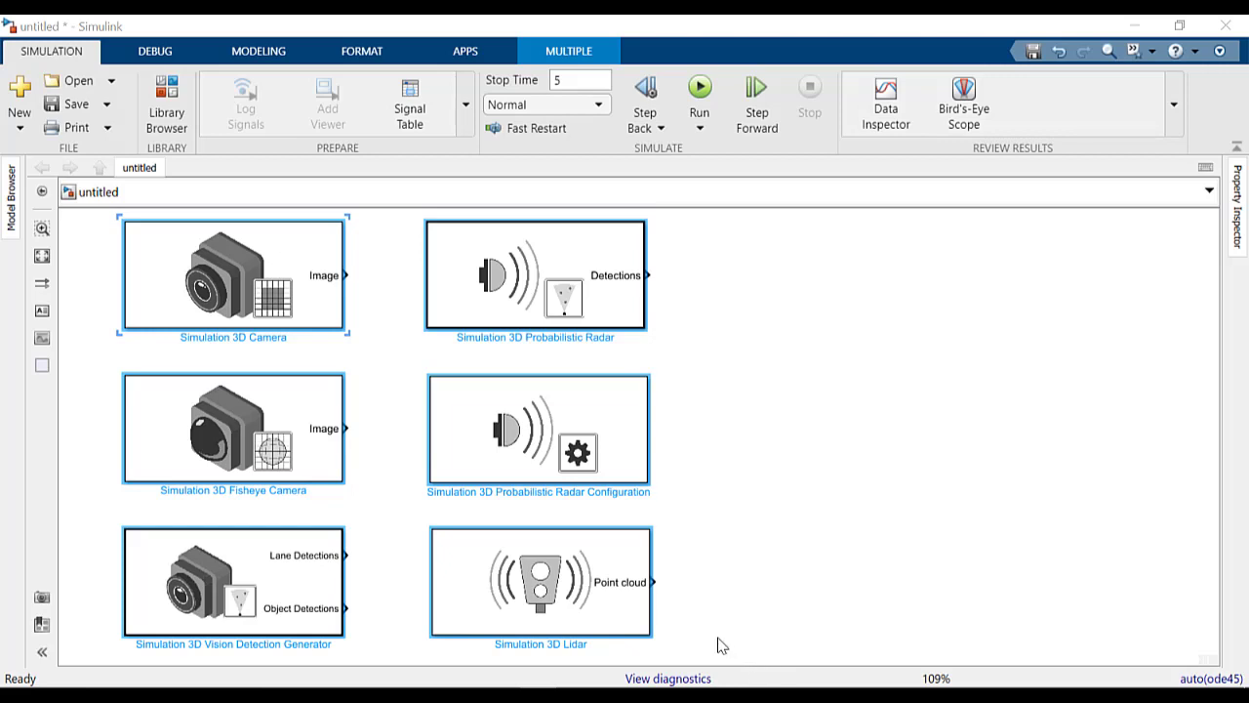
Open the 3D Camera block and view its lens and image parameters
{"action": "double_click", "coordinate": [315, 306]}
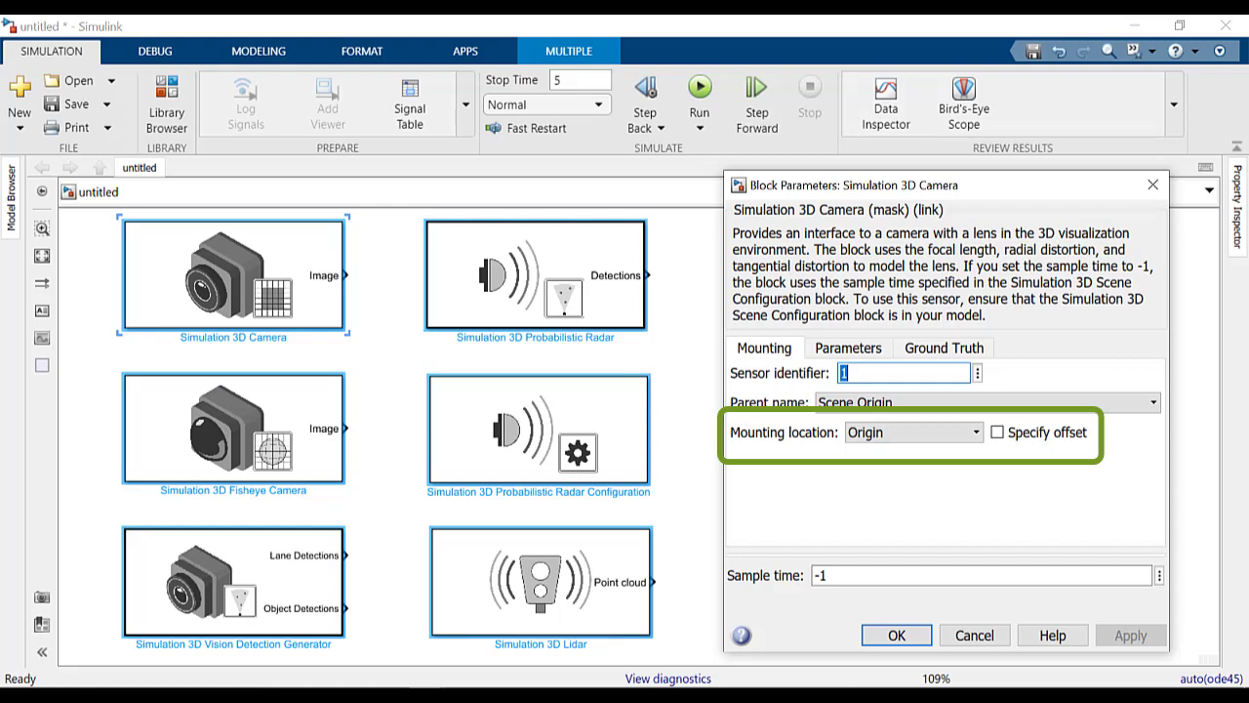
{"action": "left_click", "coordinate": [850, 357]}
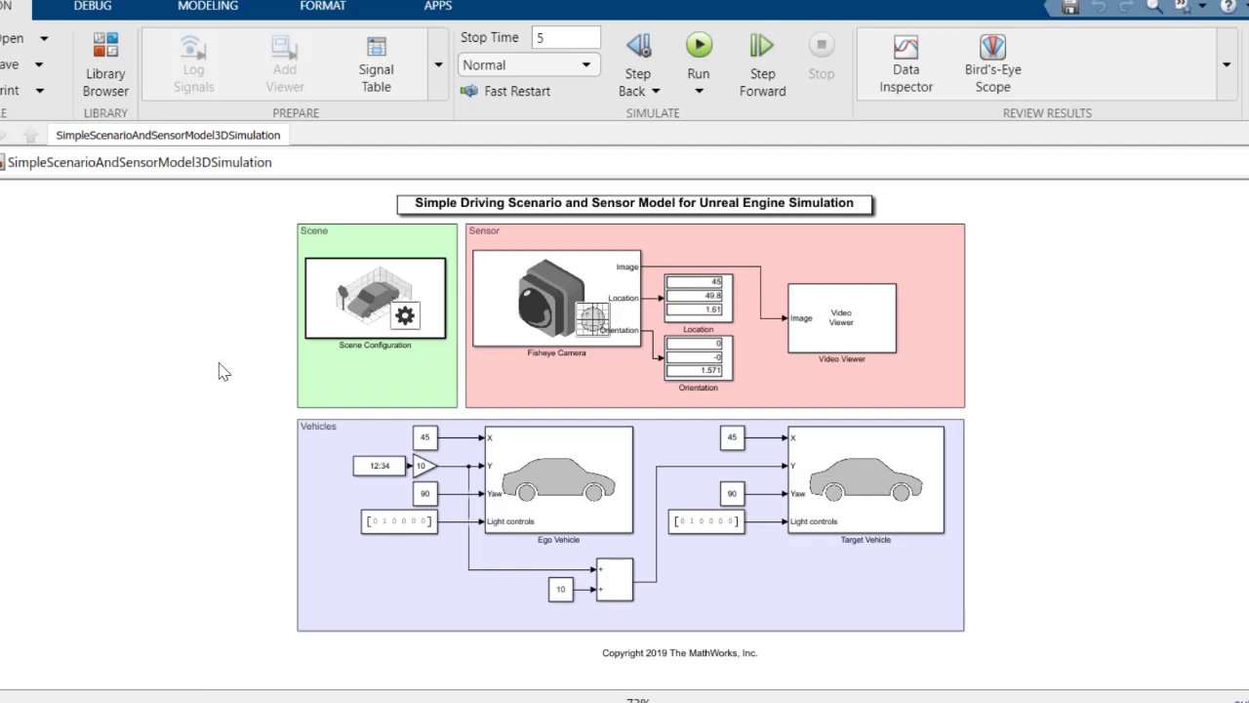
{"action": "double_click", "coordinate": [310, 336]}
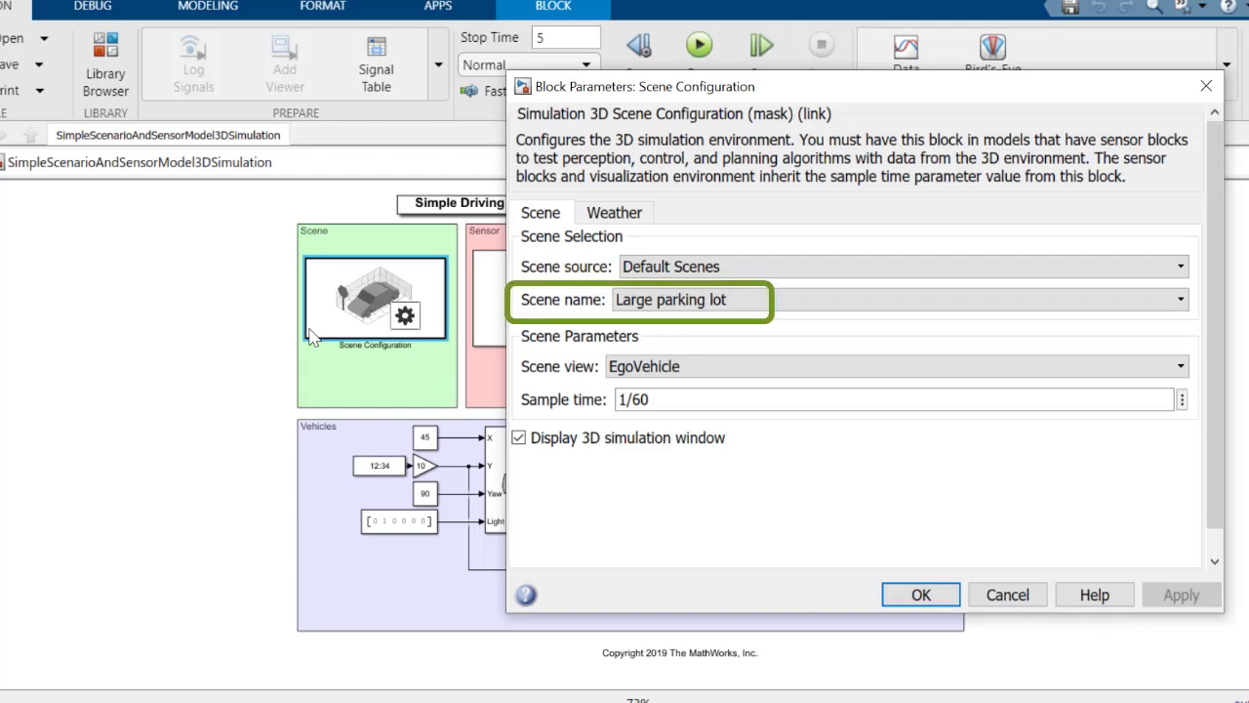
{"action": "left_click", "coordinate": [599, 217]}
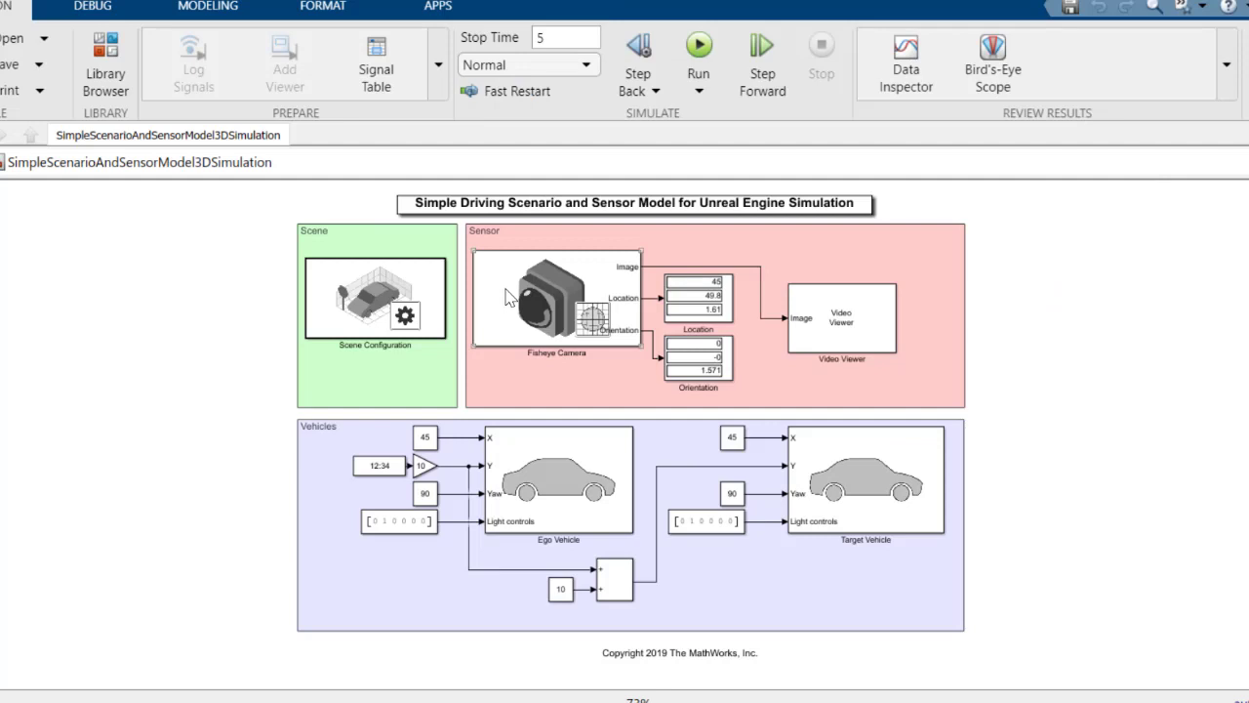
{"action": "left_click", "coordinate": [507, 297]}
{"action": "double_click", "coordinate": [508, 297]}
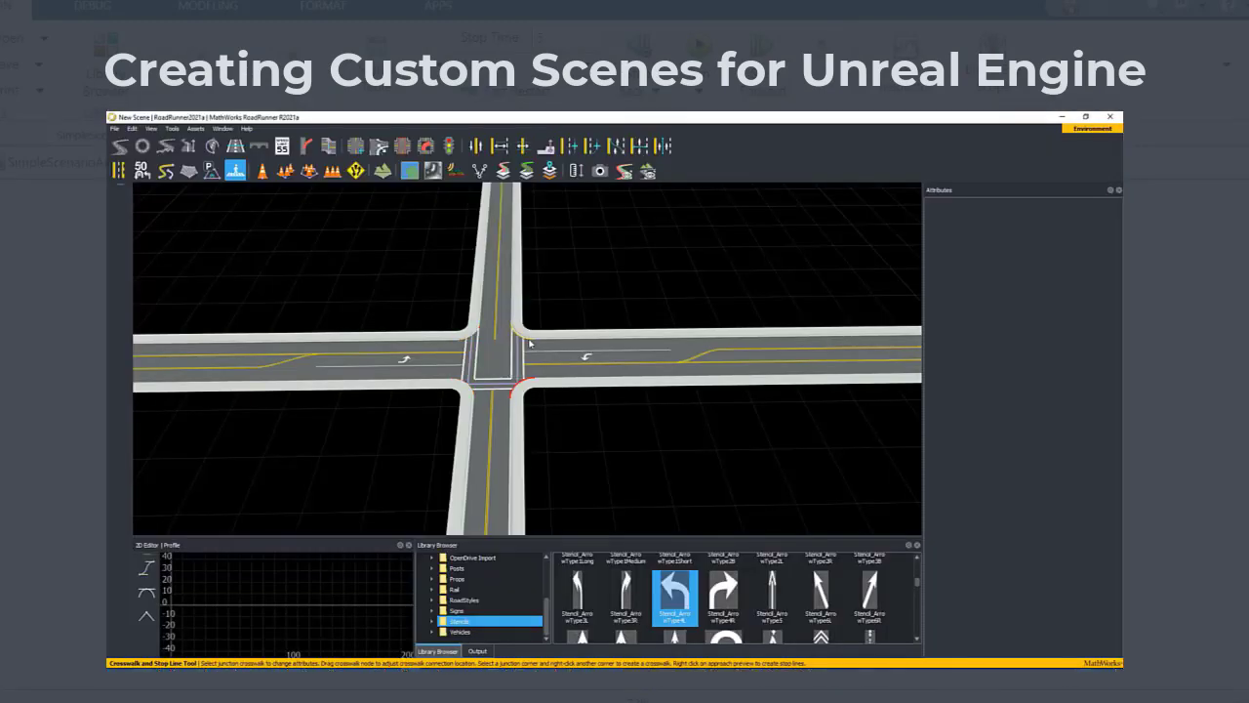
Switch to the Signal Tool with the PermittedLeft t1 signal assembly
{"action": "scroll", "coordinate": [630, 439], "scroll_direction": "up", "scroll_amount": 3}
{"action": "left_click", "coordinate": [599, 171]}
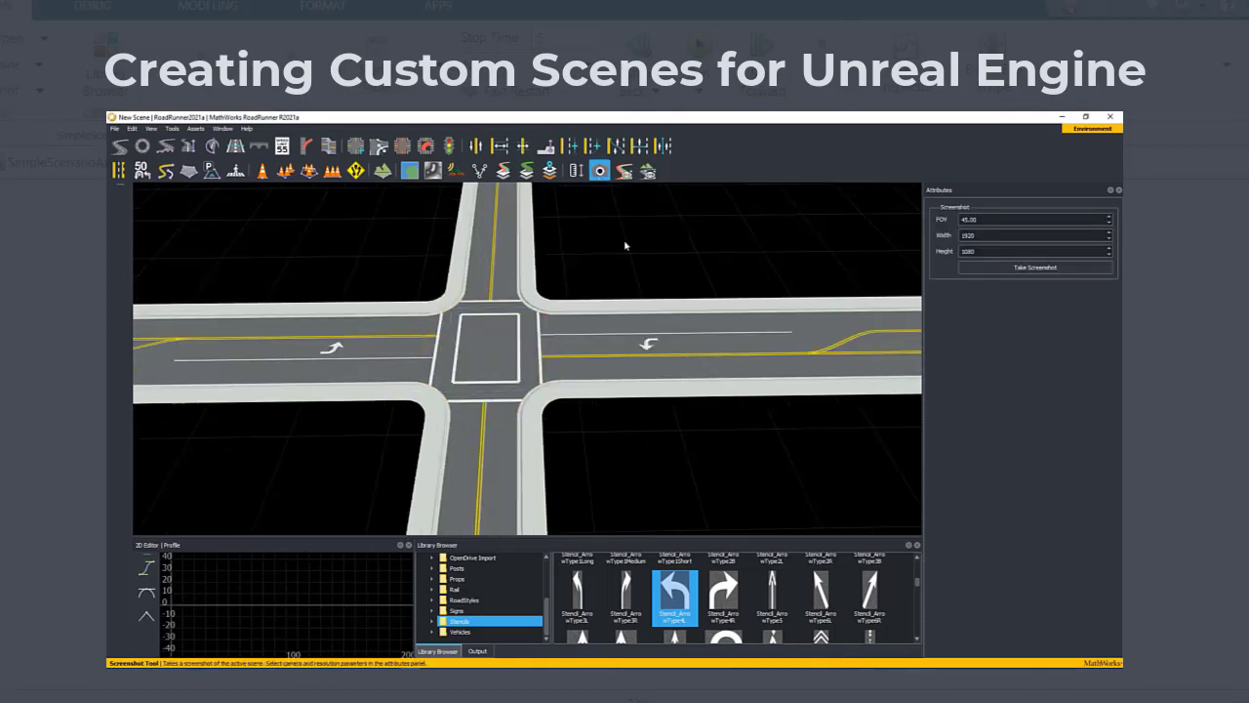
{"action": "left_click", "coordinate": [448, 145]}
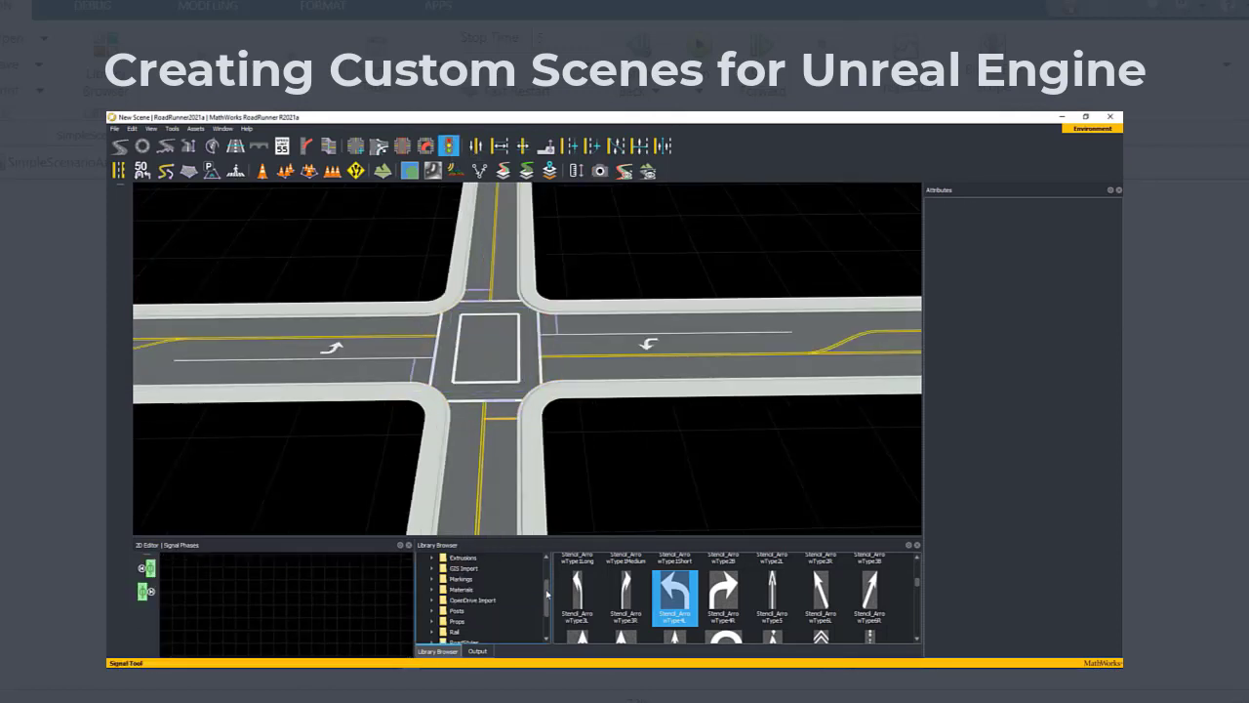
{"action": "scroll", "coordinate": [732, 595], "scroll_direction": "up", "scroll_amount": 2}
{"action": "left_click", "coordinate": [772, 576]}
Auto-signalize the junction with a 4 Way Protected Left plan and preview all four phases
{"action": "left_click", "coordinate": [488, 351]}
{"action": "left_click", "coordinate": [1025, 219]}
{"action": "left_click", "coordinate": [478, 403]}
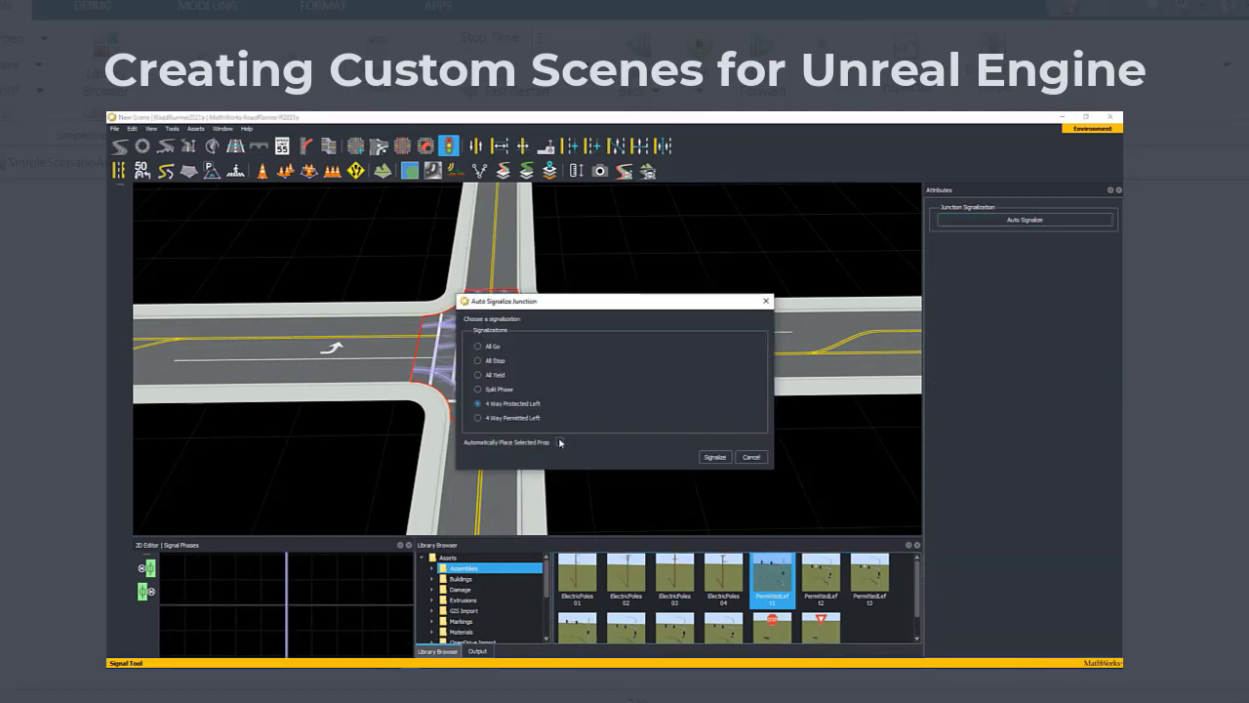
{"action": "left_click", "coordinate": [715, 457]}
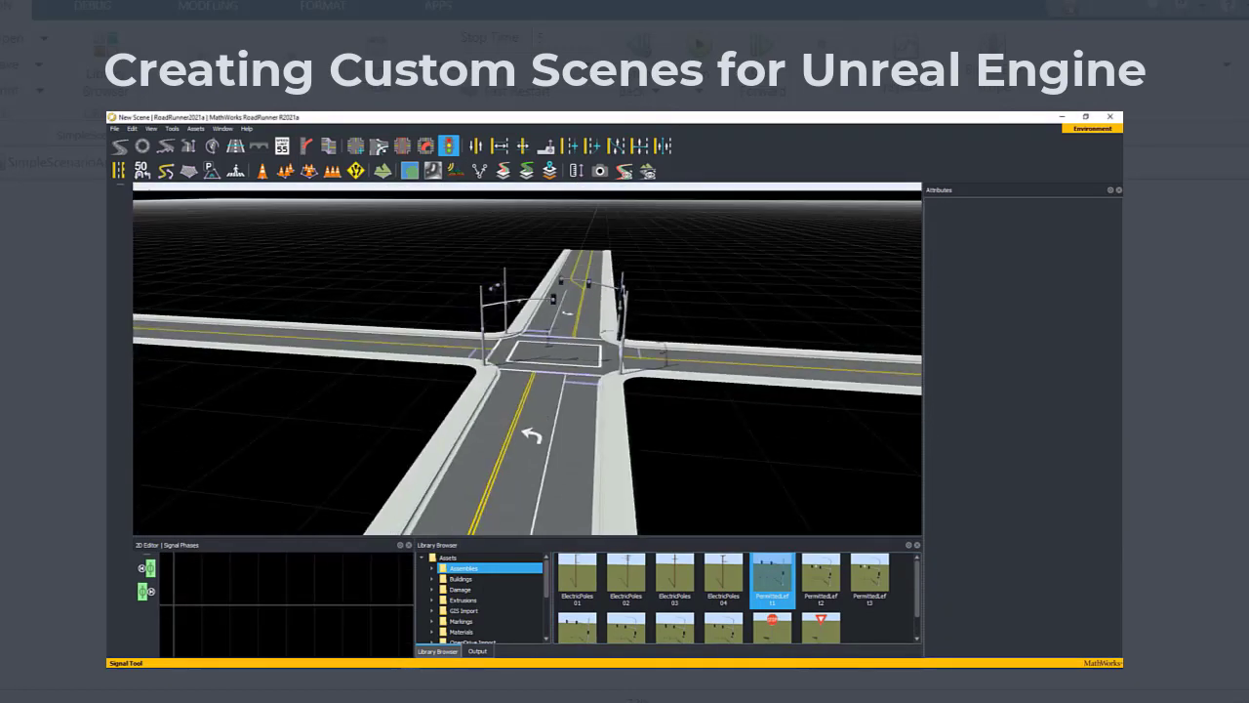
{"action": "left_click", "coordinate": [532, 342]}
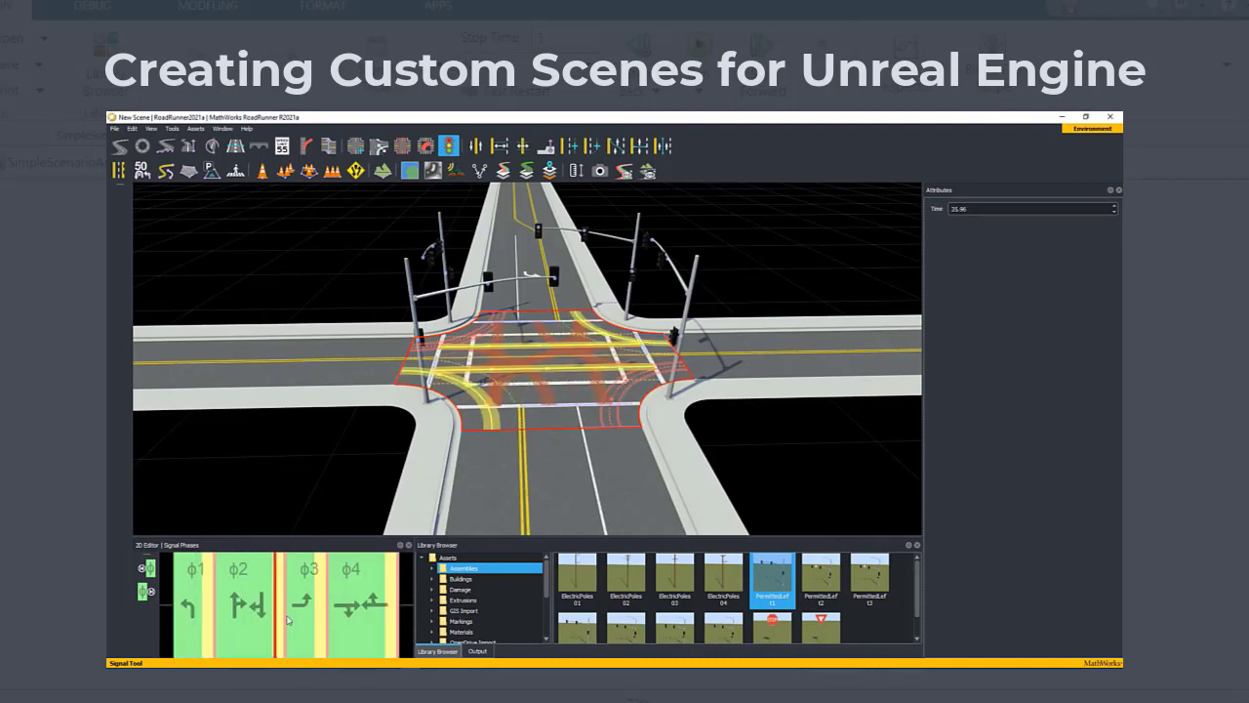
{"action": "left_click_drag", "start_coordinate": [207, 617], "coordinate": [390, 625]}
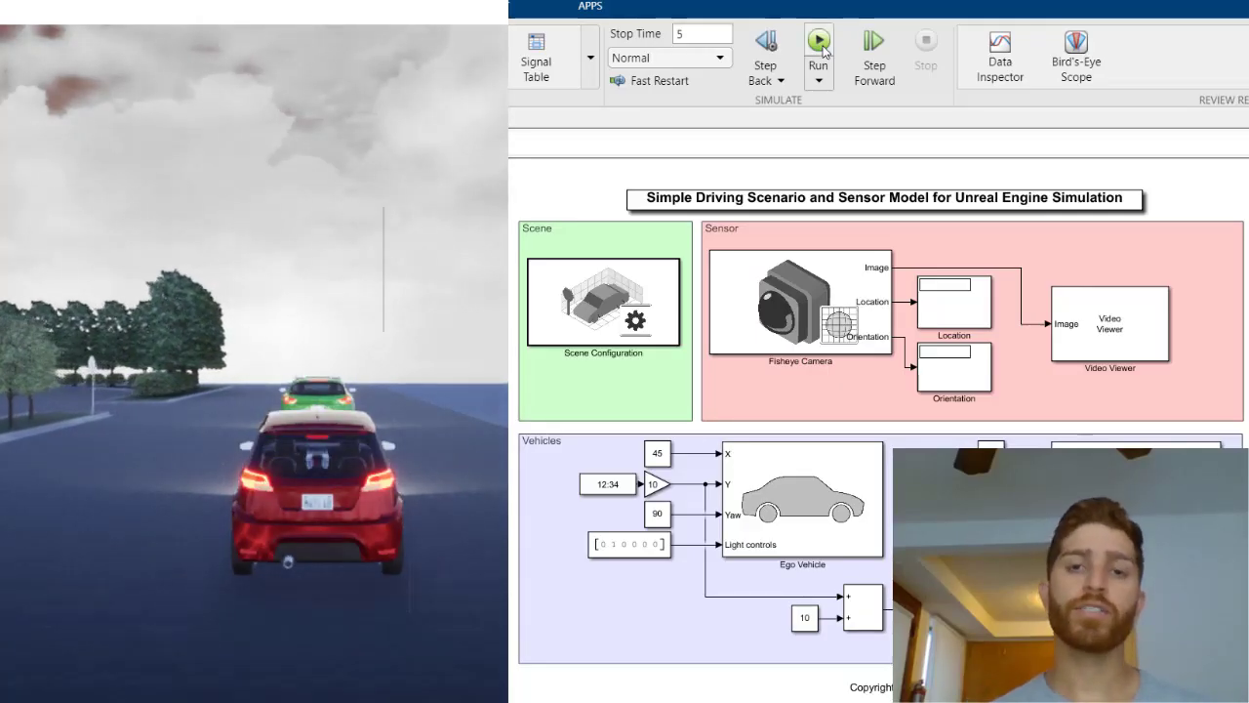
Co-simulate the rainy two-car scenario in Unreal Engine
{"action": "left_click", "coordinate": [822, 47]}
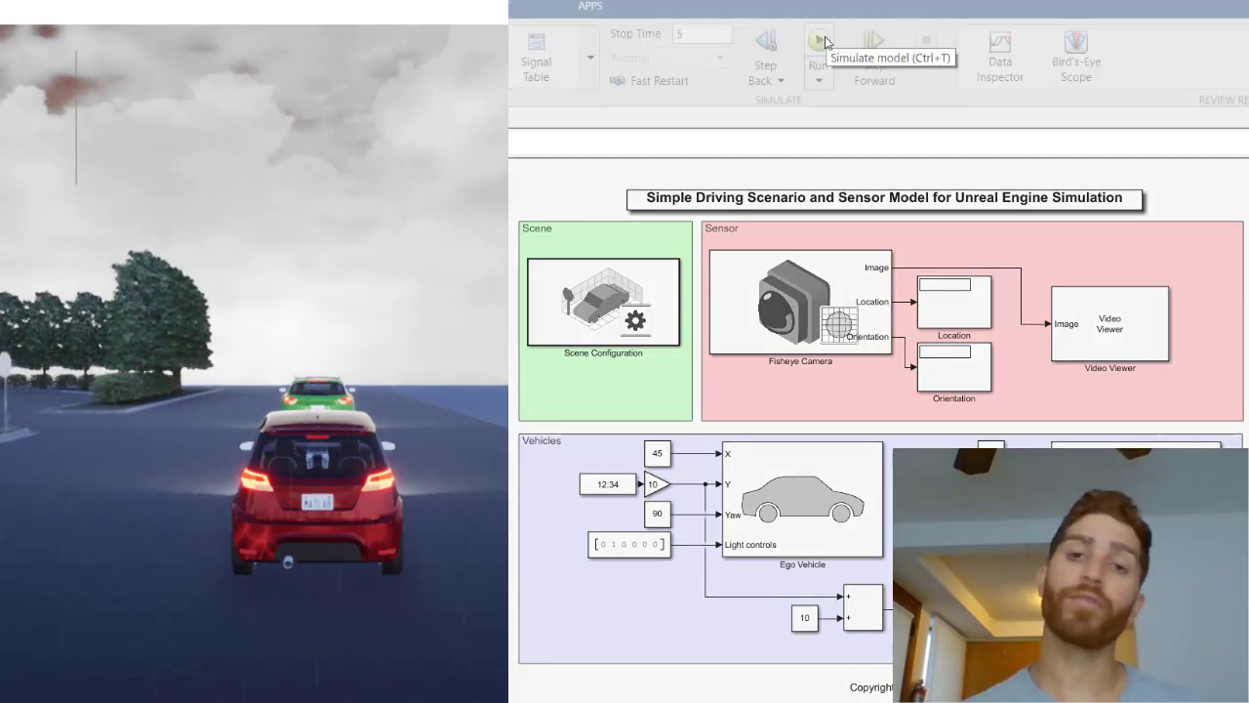